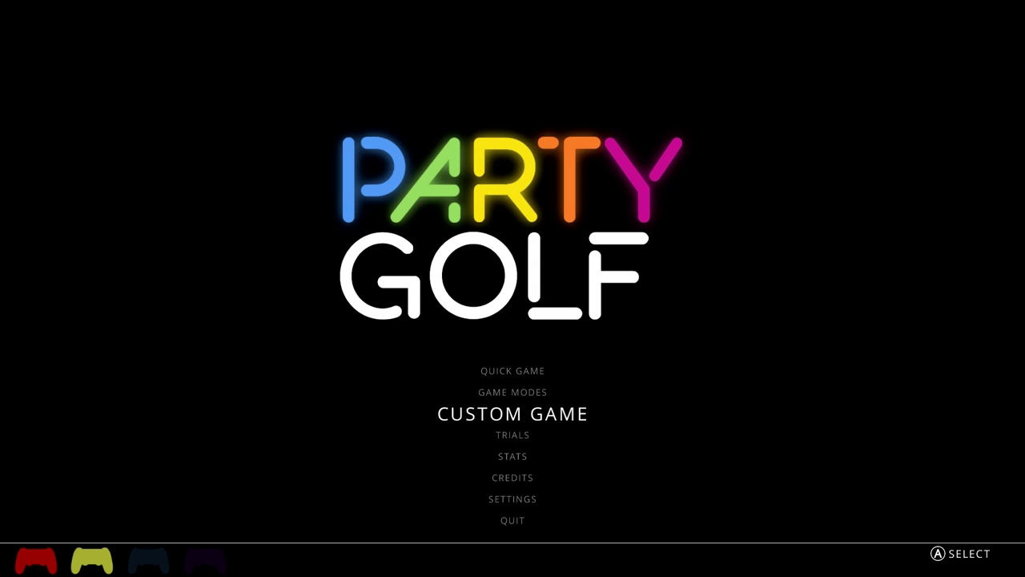
Open the Custom Game setup from the main menu.
key(Return)
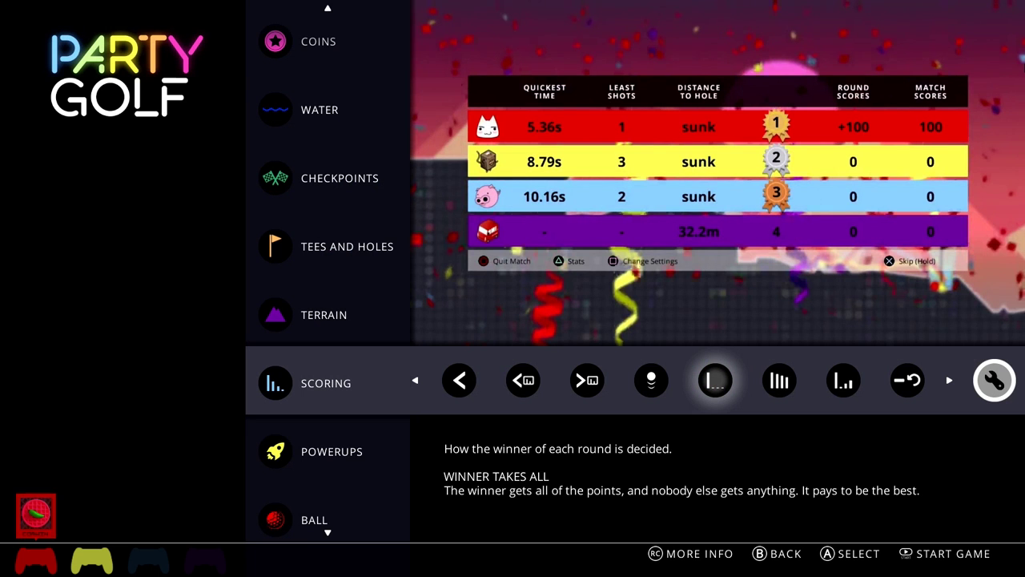
Start the winner-takes-all match and shoot the yellow ball over the hill toward the flag.
key(Return)
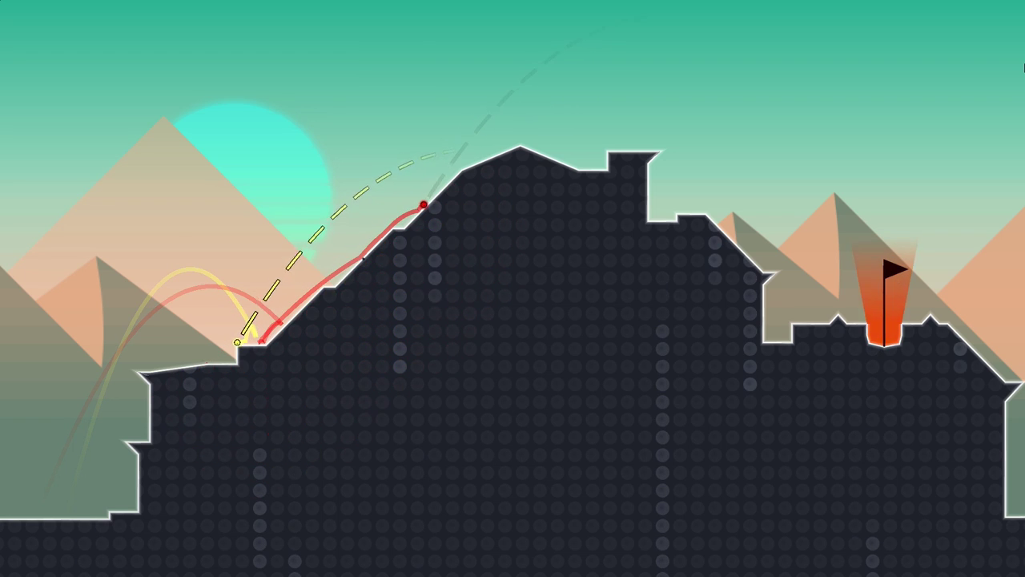
key(space)
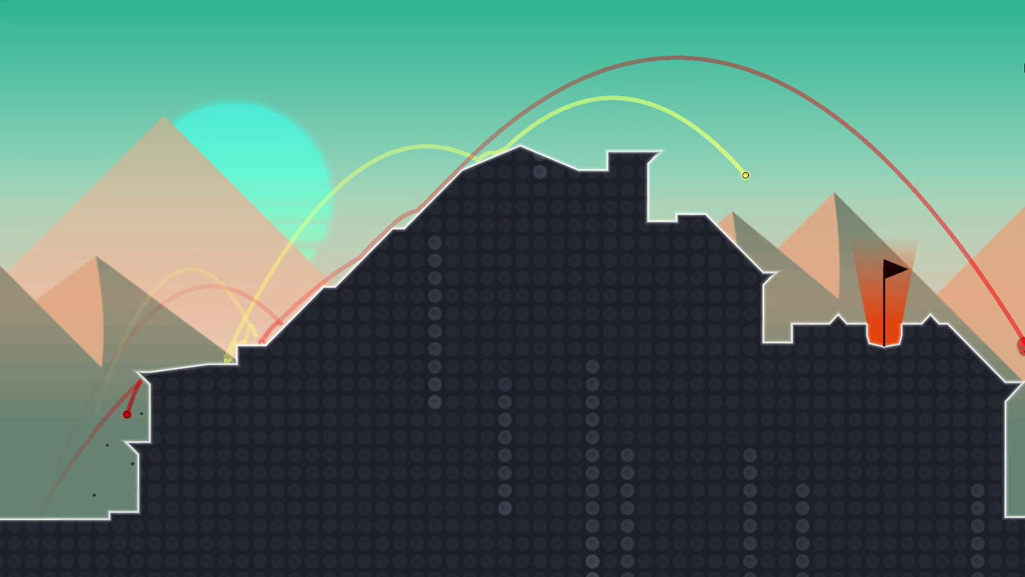
key(space)
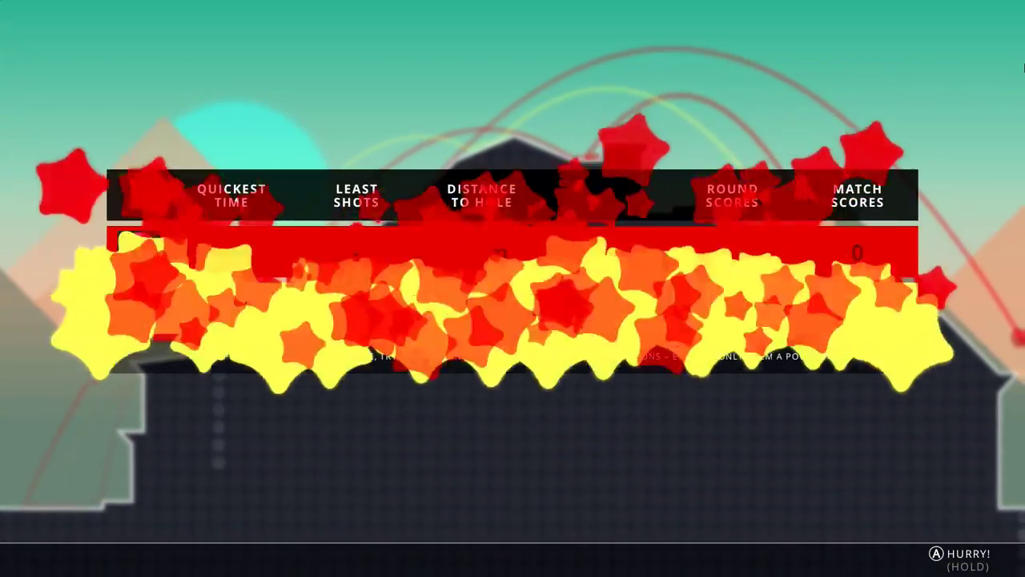
Advance to Round 2 and shoot the yellow ball up and rightward through the maze.
key(space)
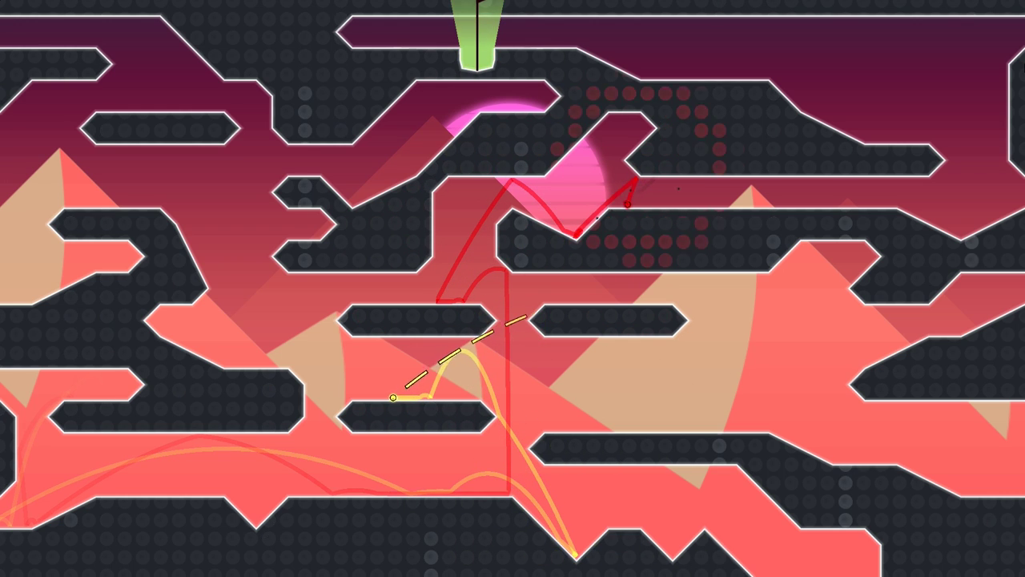
key(space)
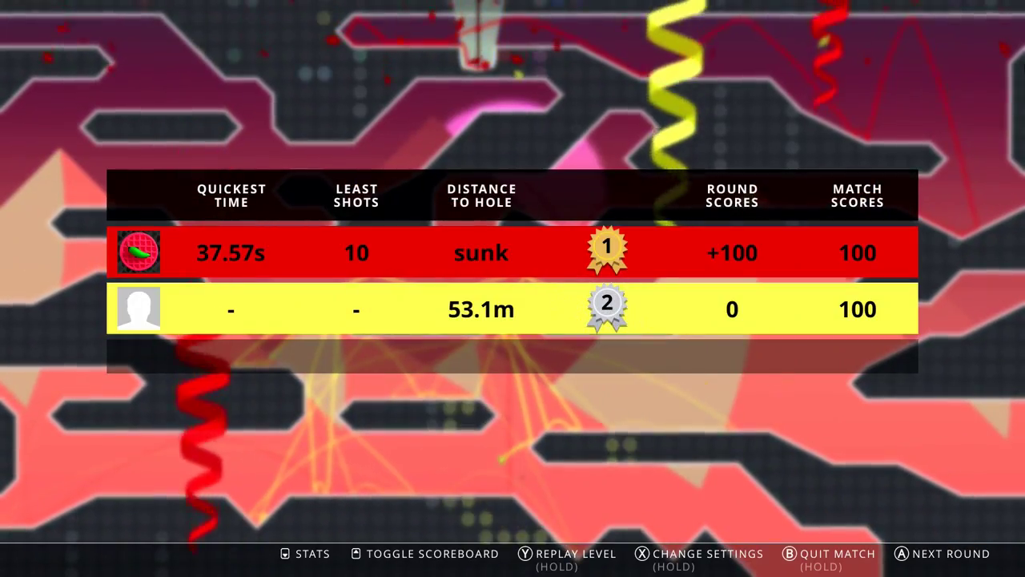
Advance to Round 3 and hole the yellow ball in 6 shots through the tunnels.
key(Return)
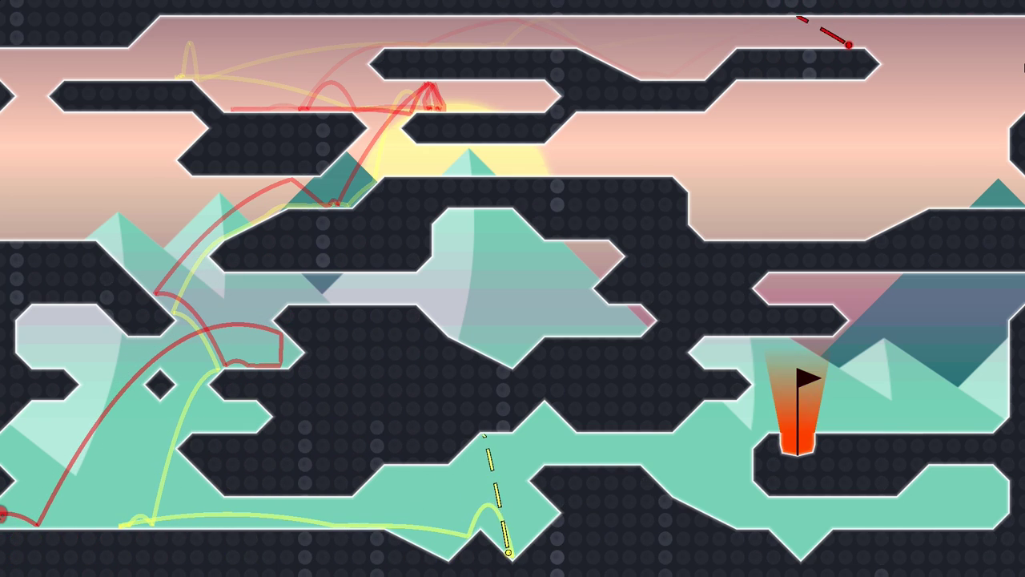
key(space)
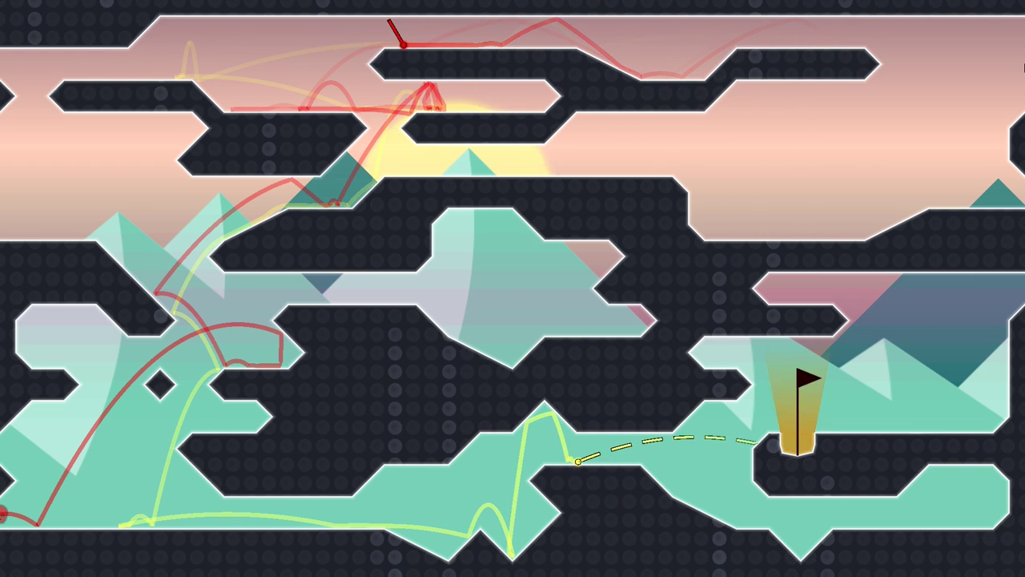
key(space)
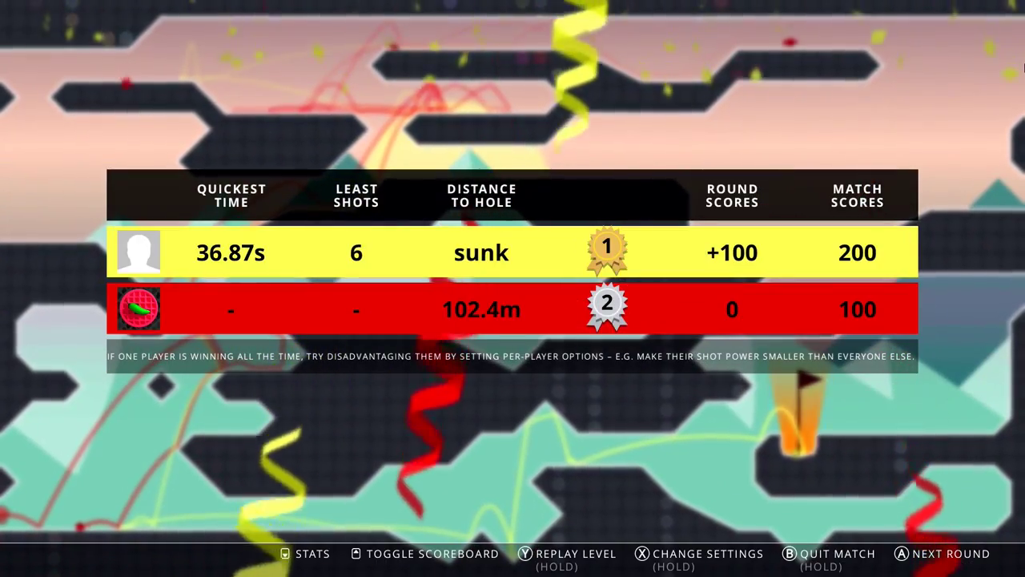
Advance to Round 4 and keep playing until red reaches match point at 400.
key(Return)
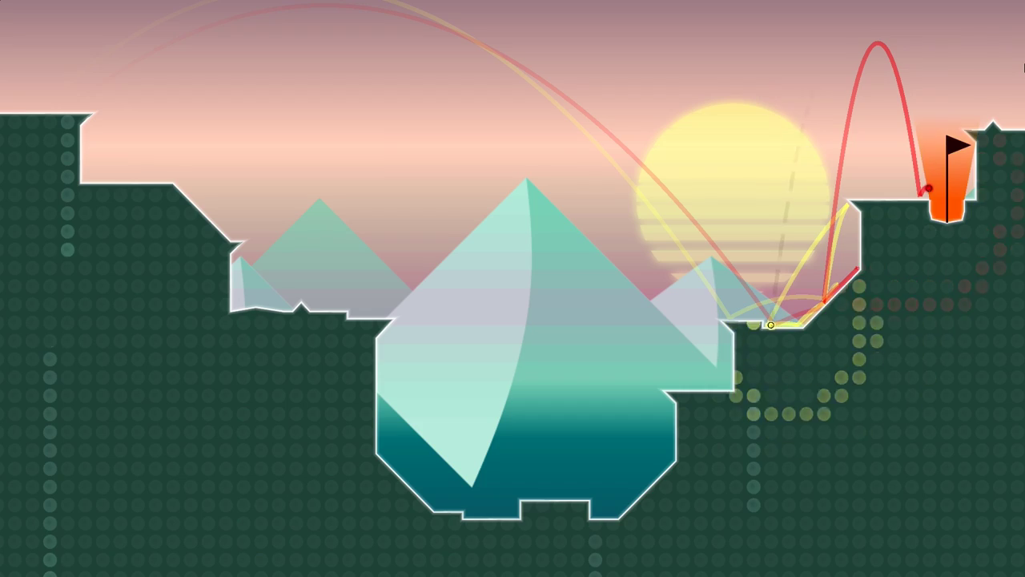
key(space)
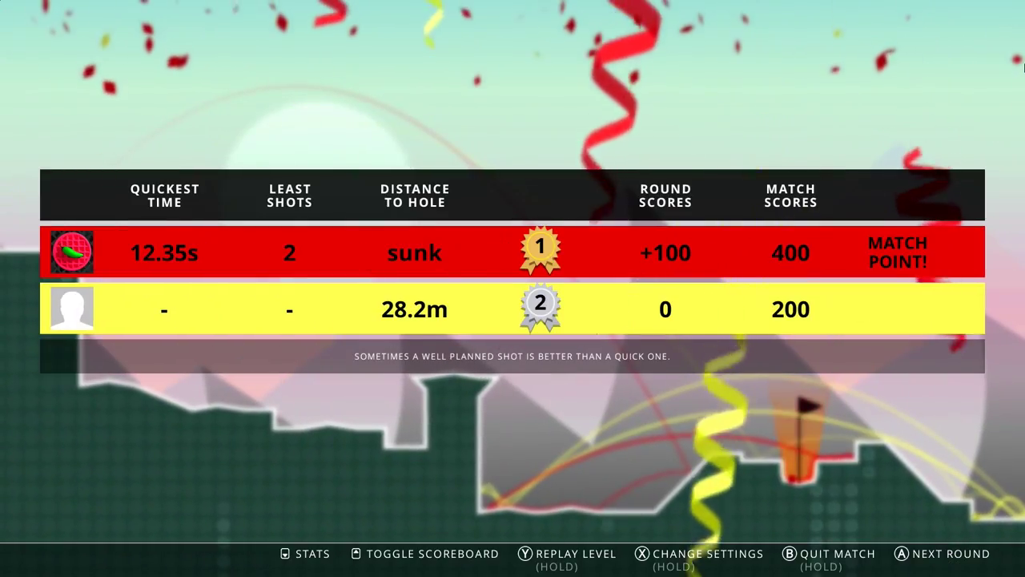
Start Round 7, tee off, and shoot the red ball up off the ledge.
key(Return)
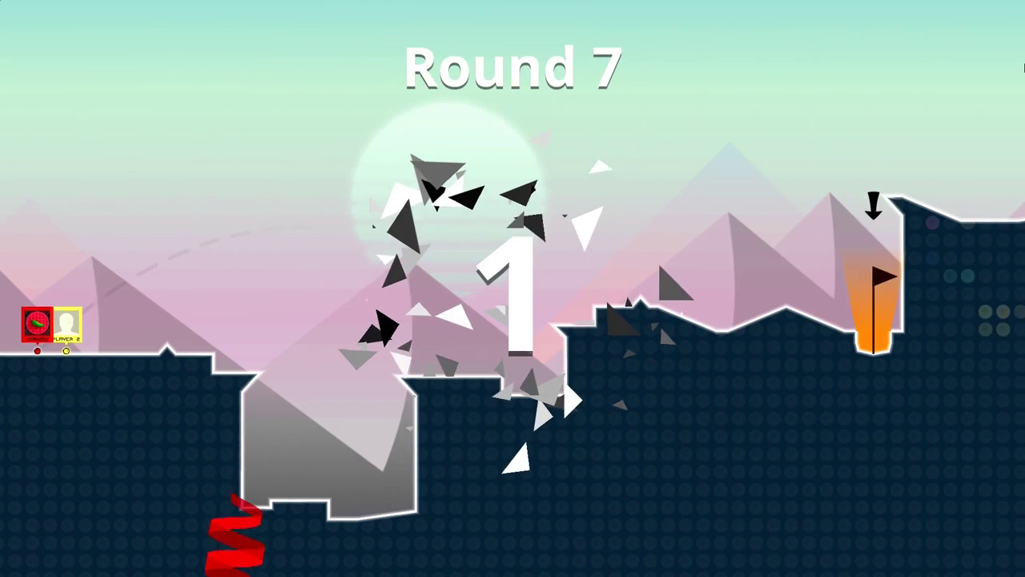
key(space)
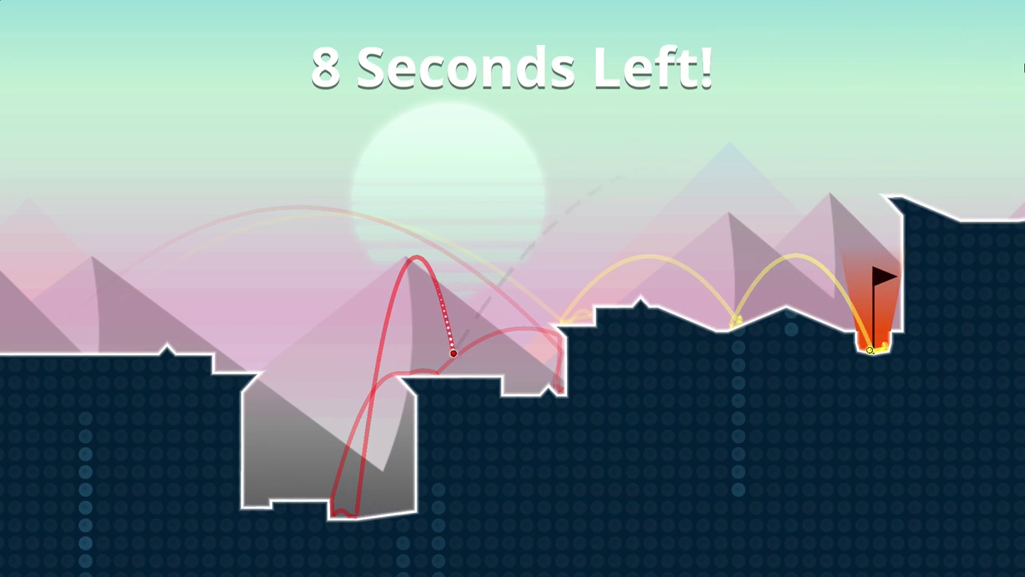
key(space)
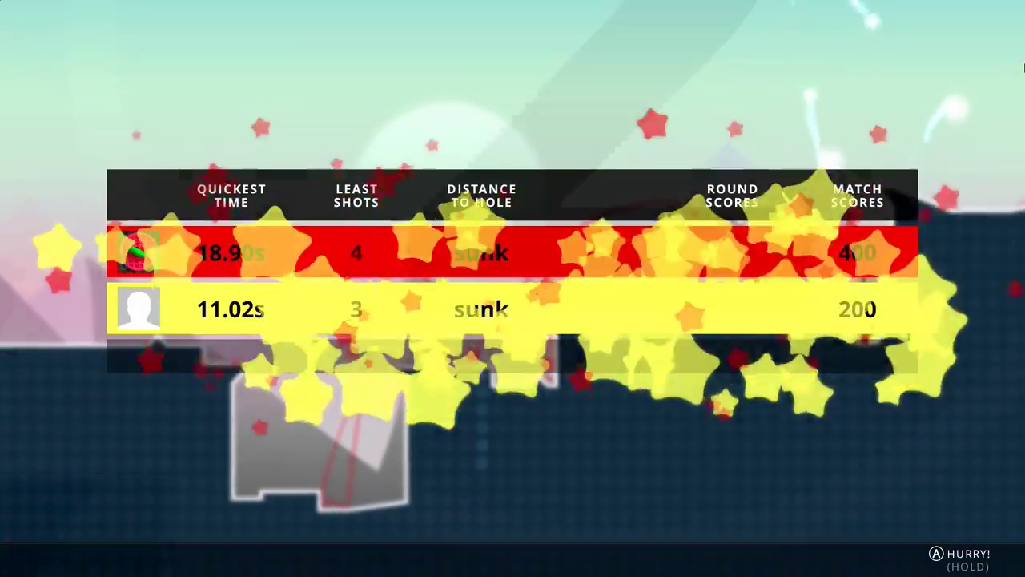
Start Round 8, tee off the red ball and launch it steeply up the wall.
key(space)
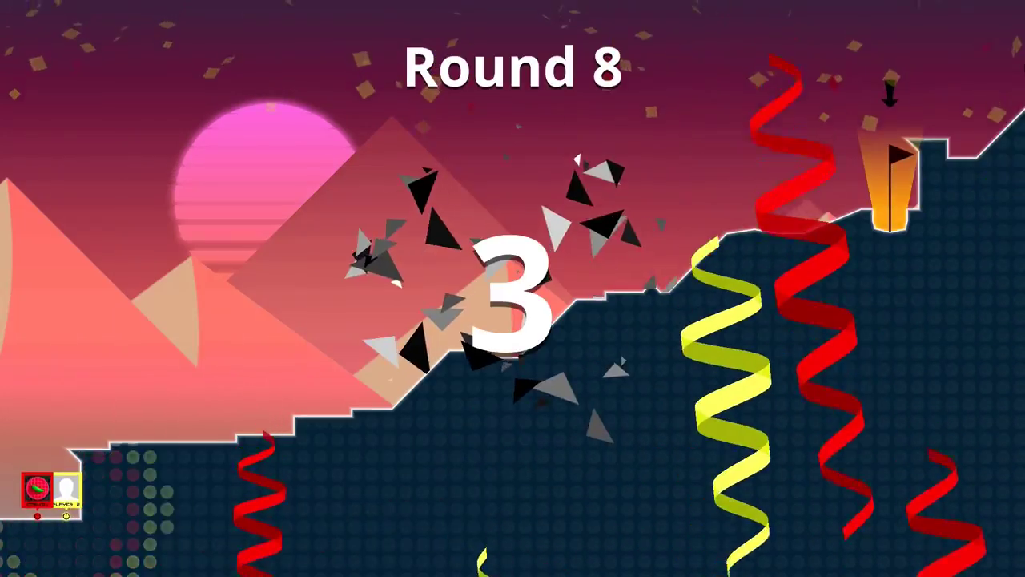
key(space)
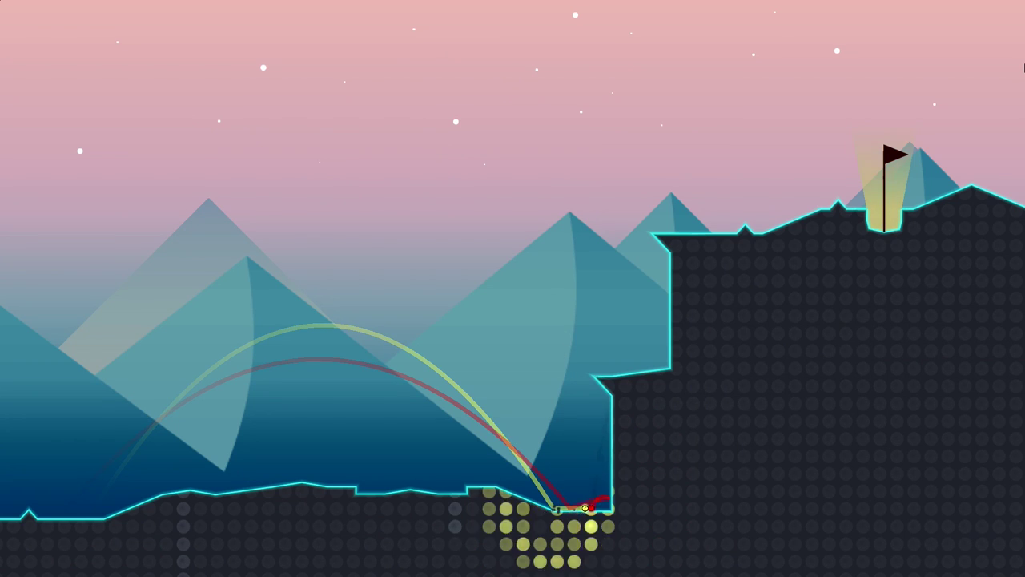
key(space)
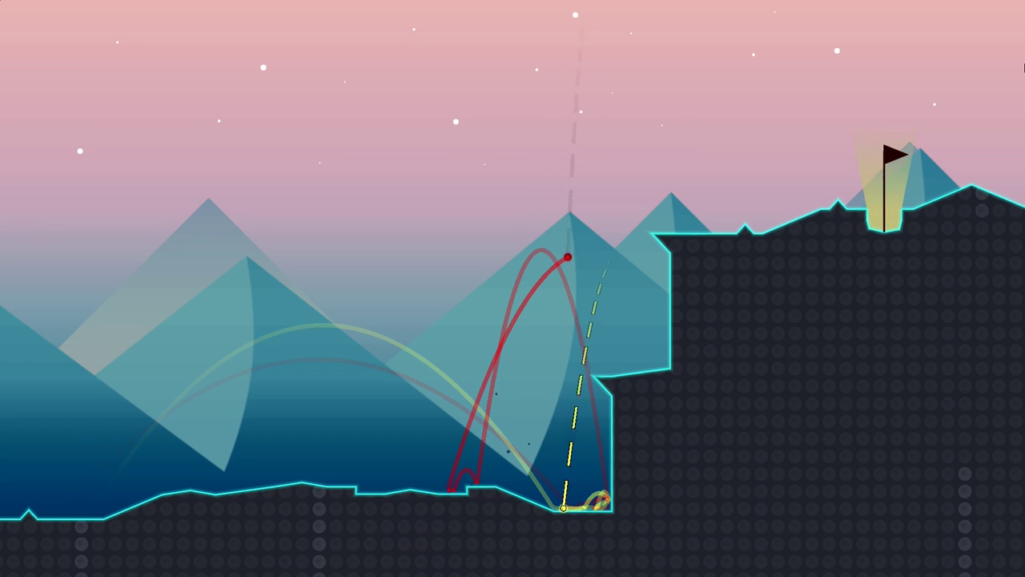
Shoot the yellow ball up the cliff toward the flag, then dismiss the scoreboard.
key(space)
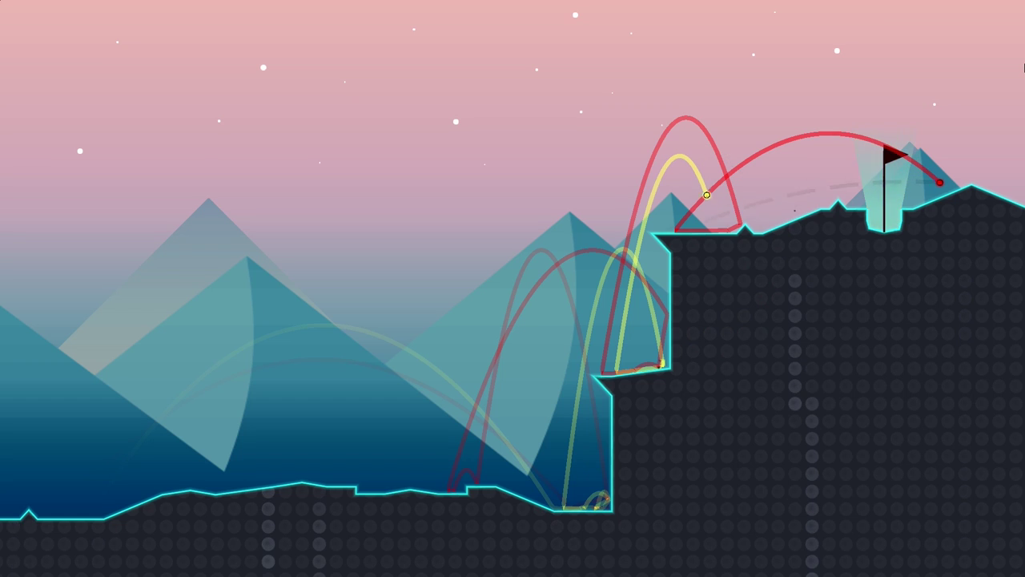
key(space)
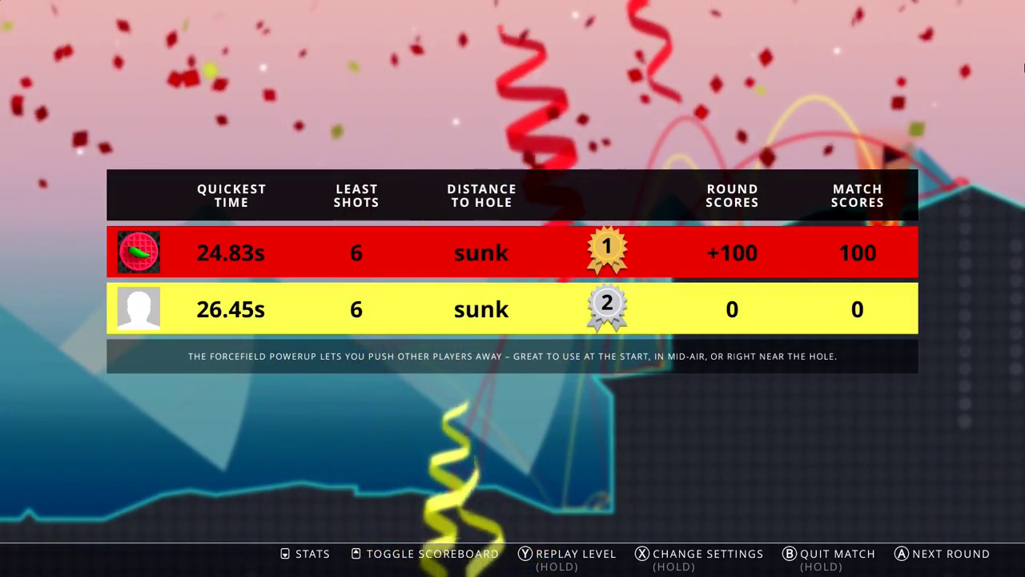
key(Return)
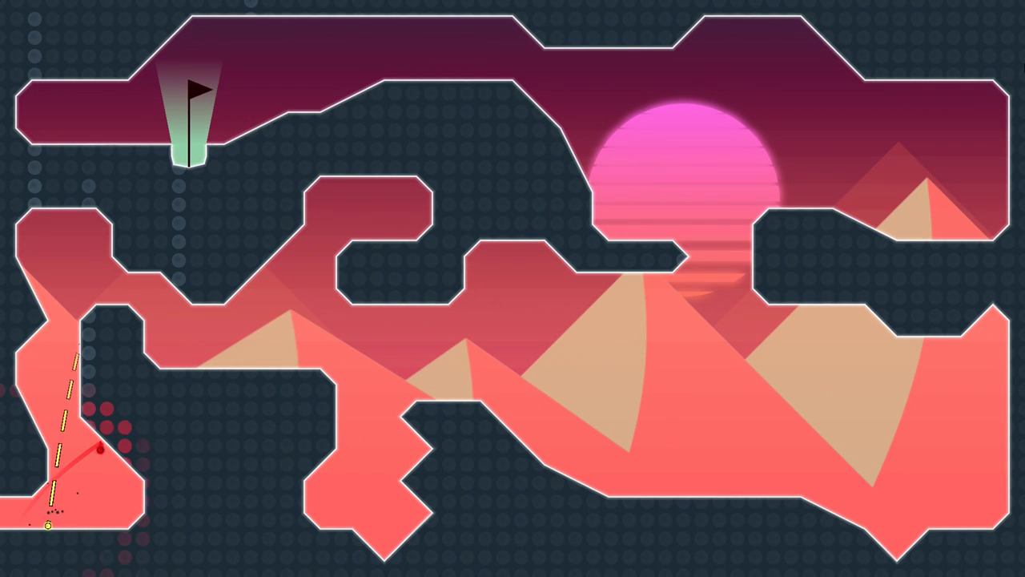
Alternate yellow and red shots up the left shaft until time expires.
key(space)
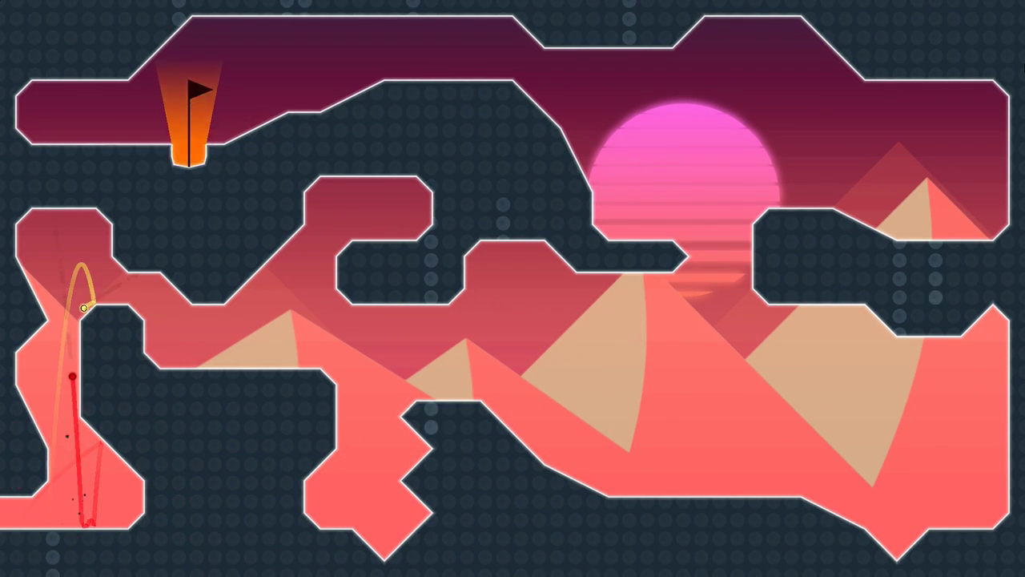
key(space)
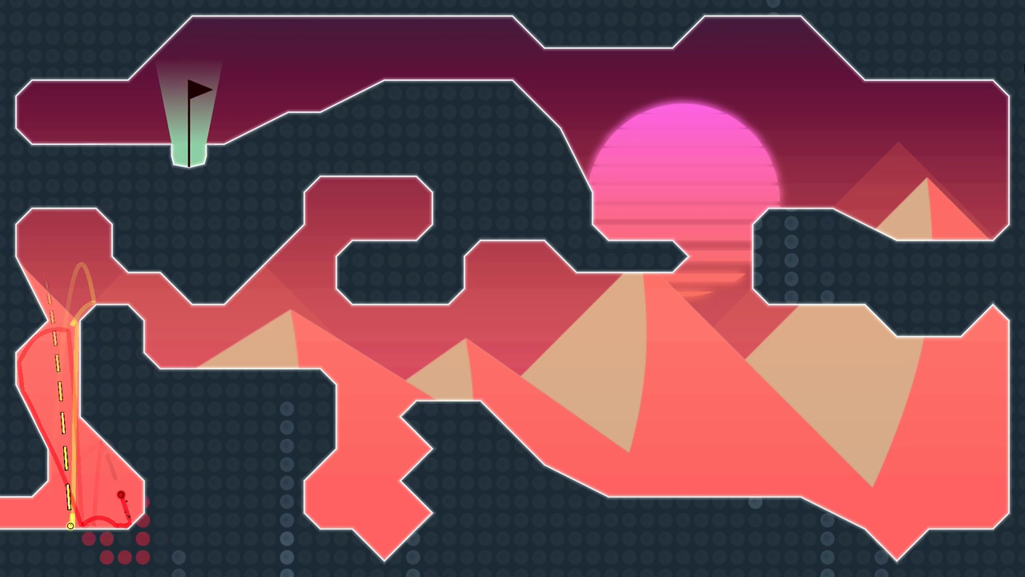
key(space)
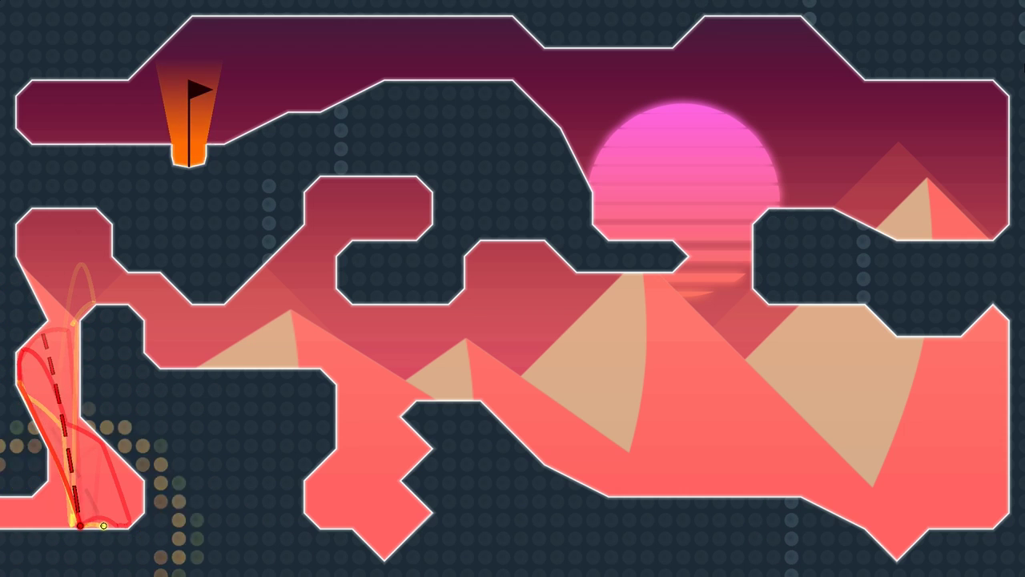
key(space)
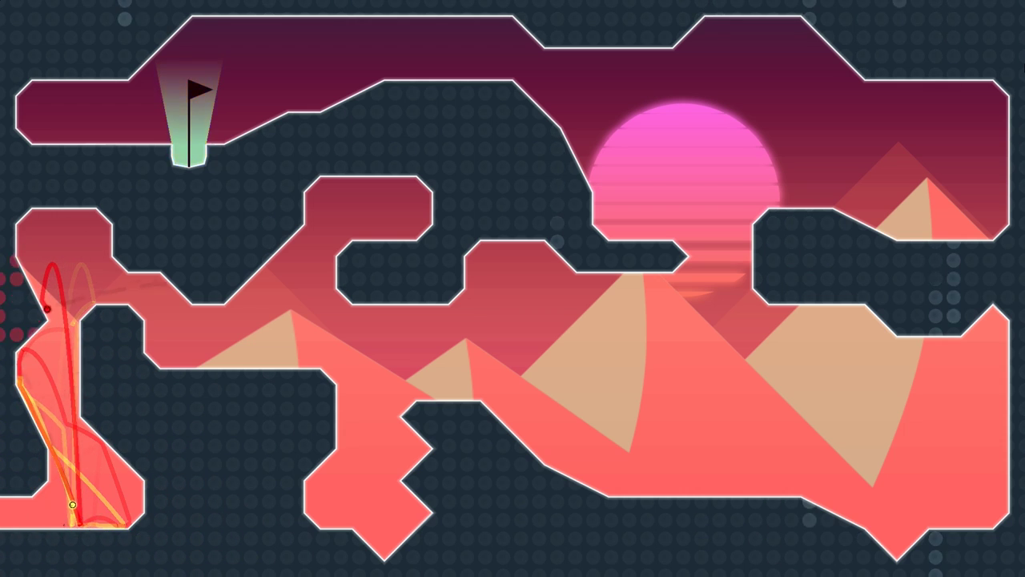
click(122, 526)
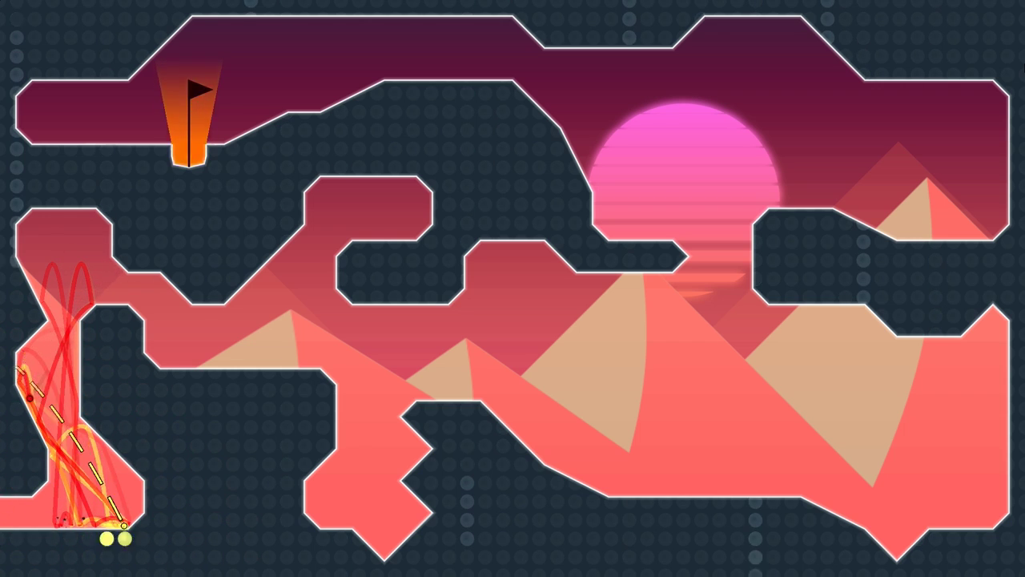
key(space)
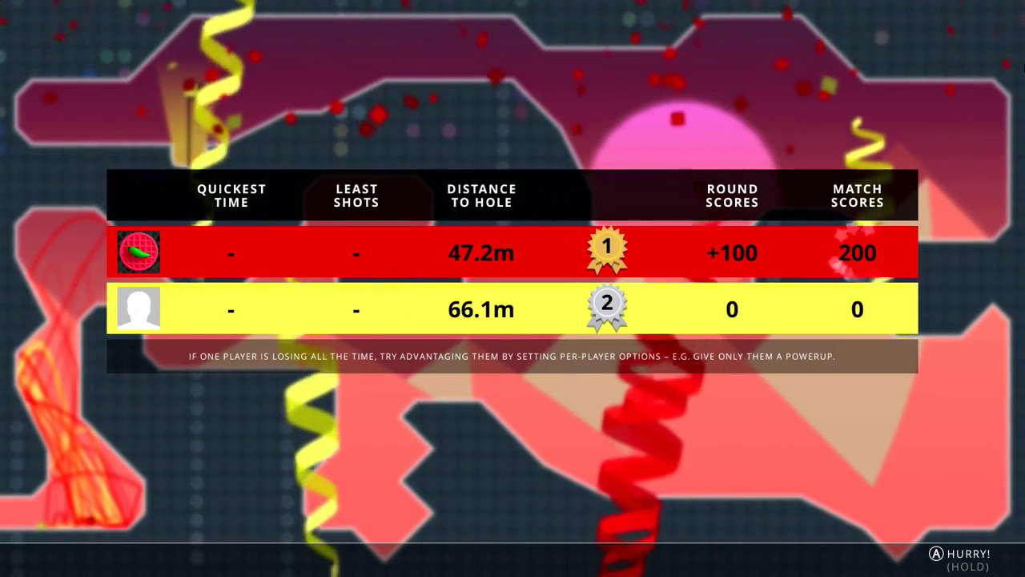
Skip the scoreboard and shoot the red ball up the hillside toward the flag.
key(Return)
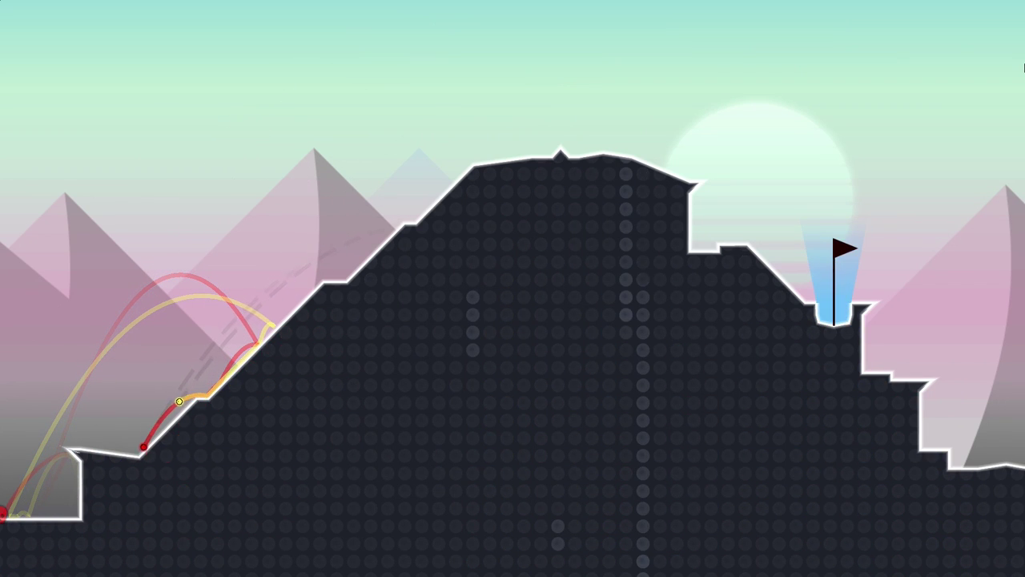
key(space)
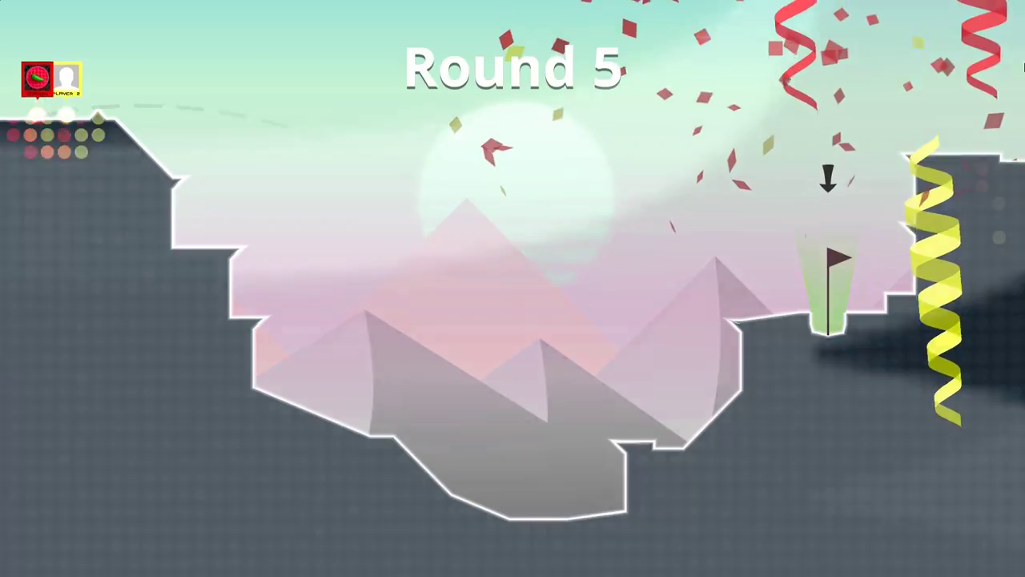
Tee off on the Round 5 valley hole.
key(space)
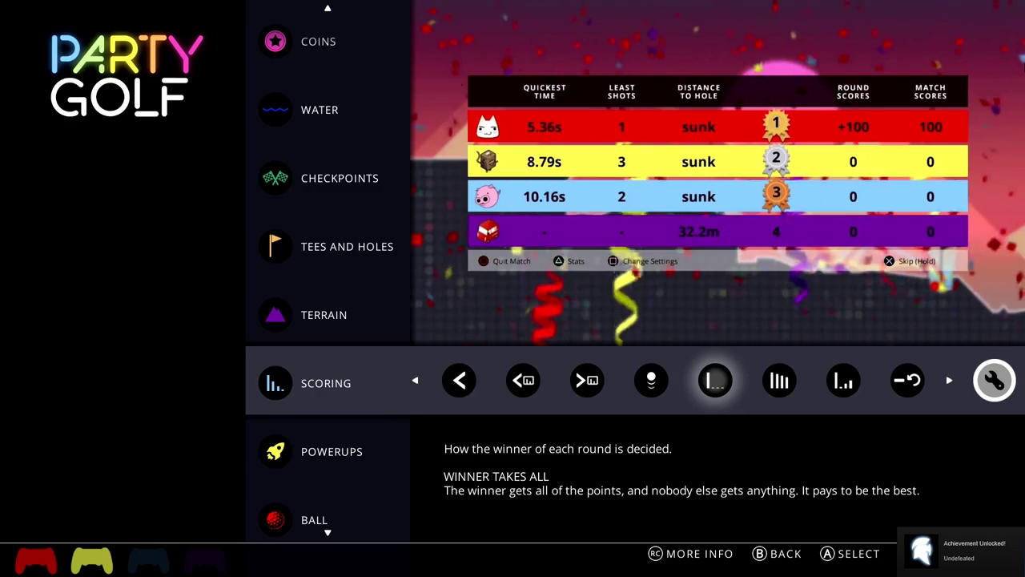
Leave the scoring settings, start the custom match, and tee off both balls on Round 1.
key(Escape)
key(Return)
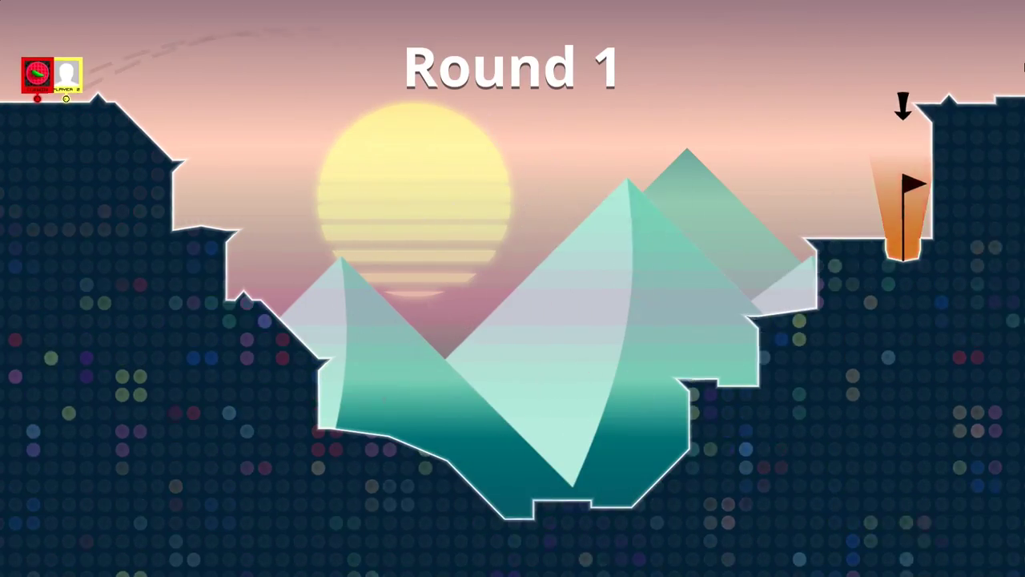
key(space)
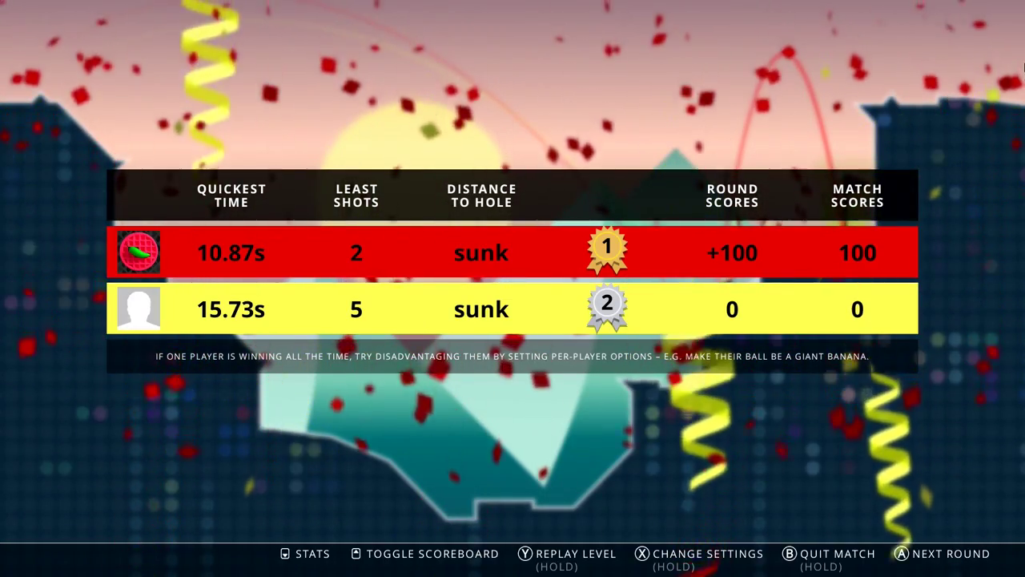
Advance to Round 2, tee off, then launch the yellow ball down the downhill course.
key(Return)
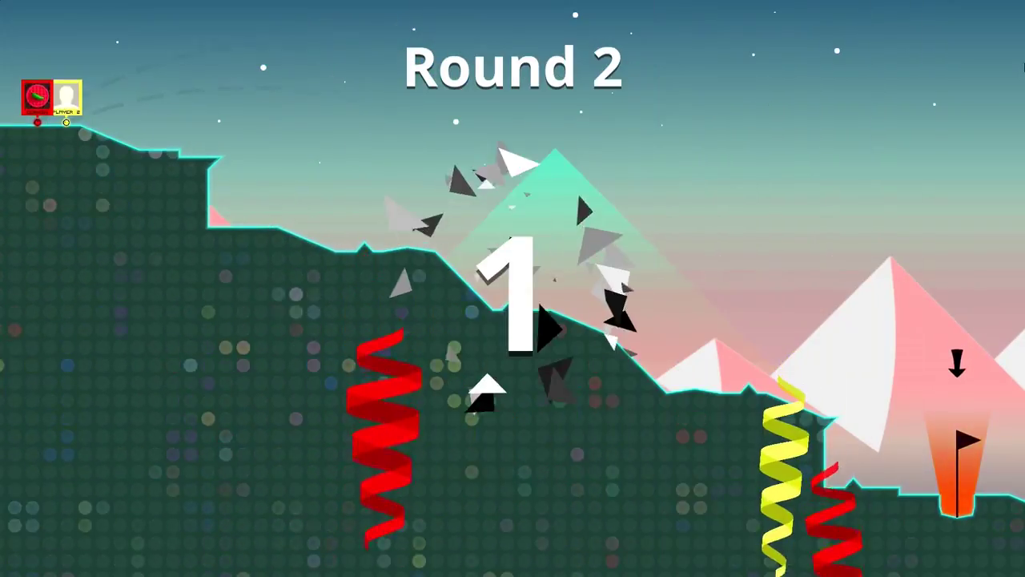
key(space)
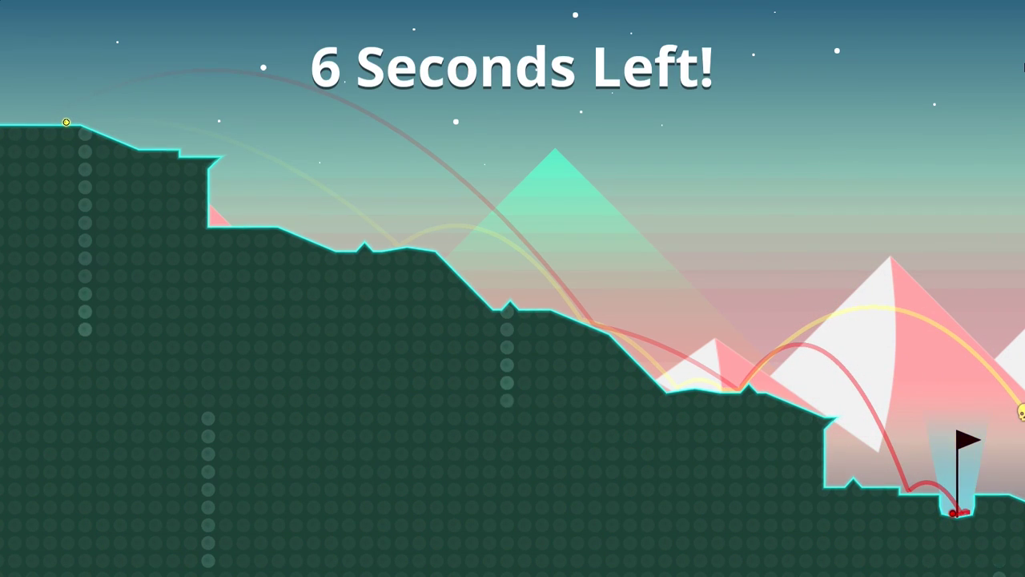
key(space)
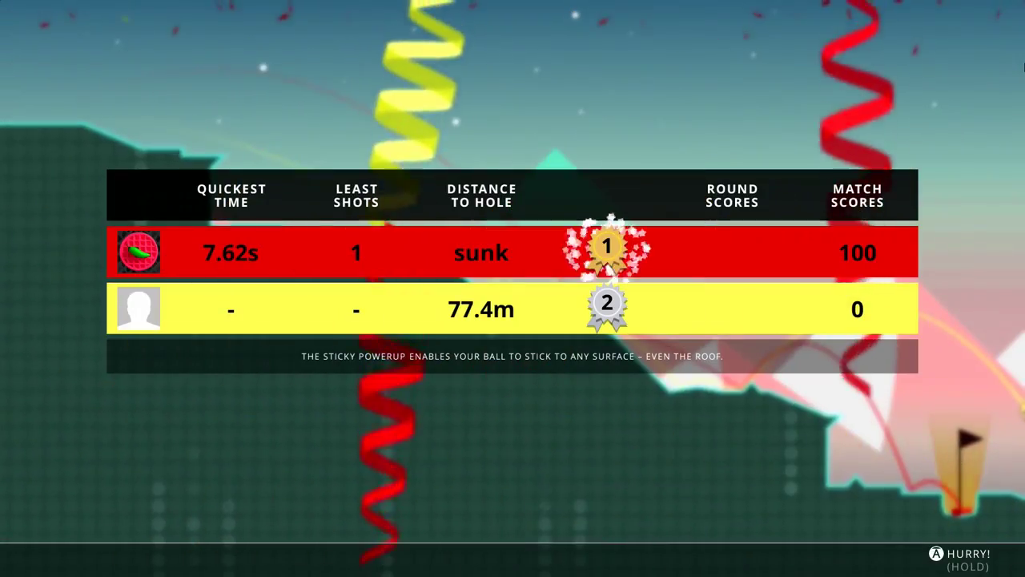
Dismiss the Round 2 scoreboard to begin Round 3.
key(Return)
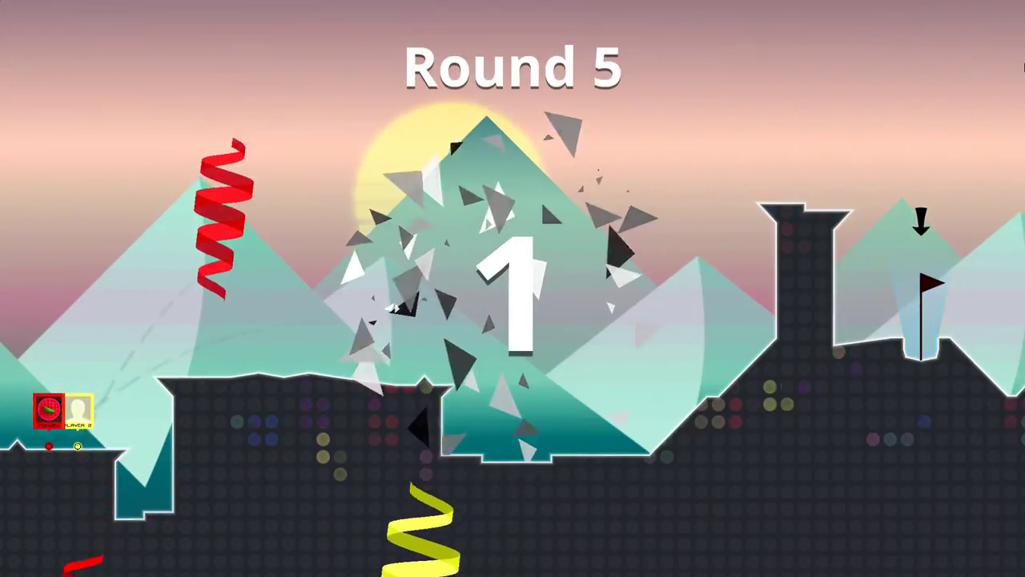
Tee off on the Round 5 tower hole, fire yellow three more times, then red.
key(space)
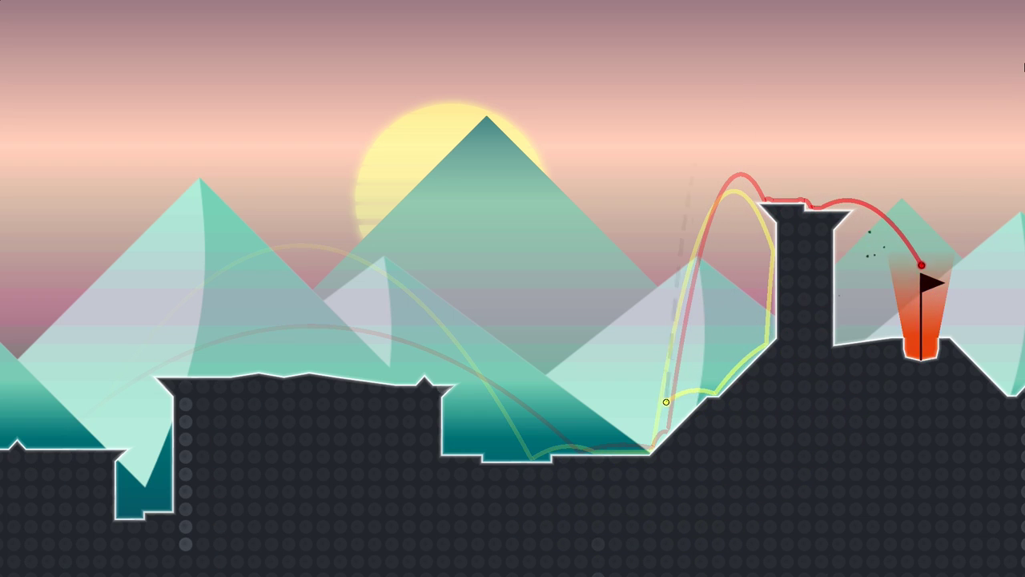
key(space)
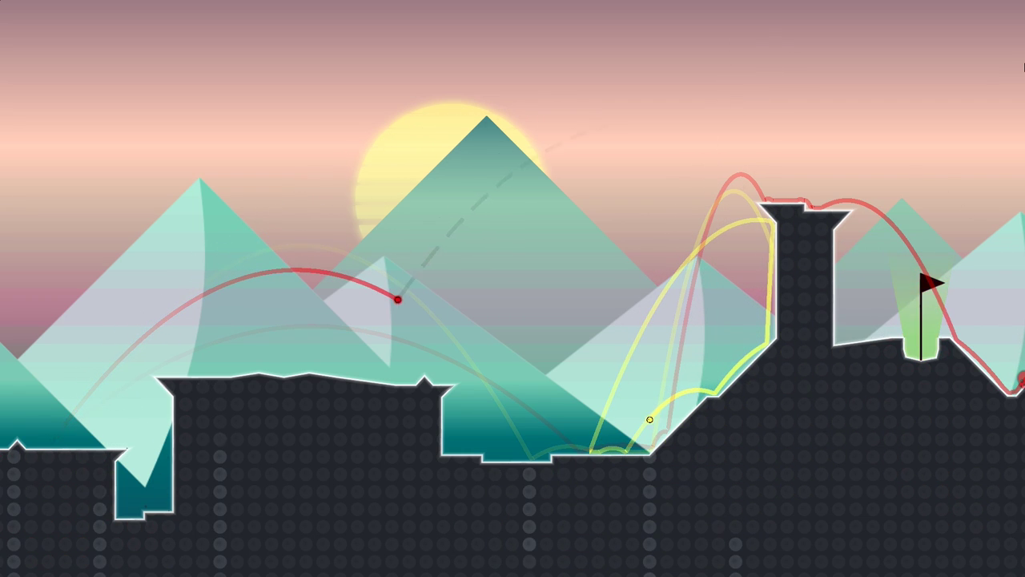
key(space)
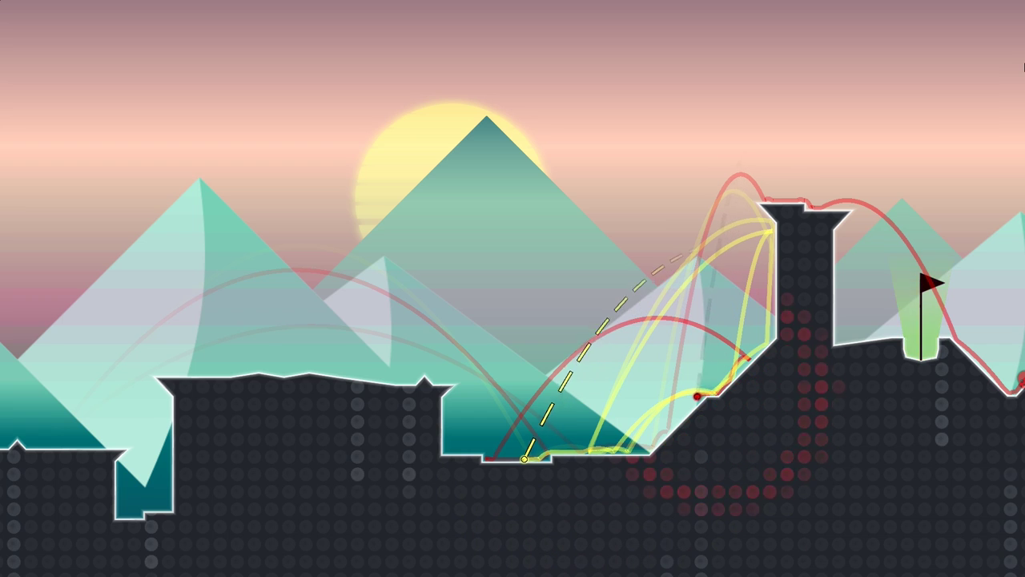
key(space)
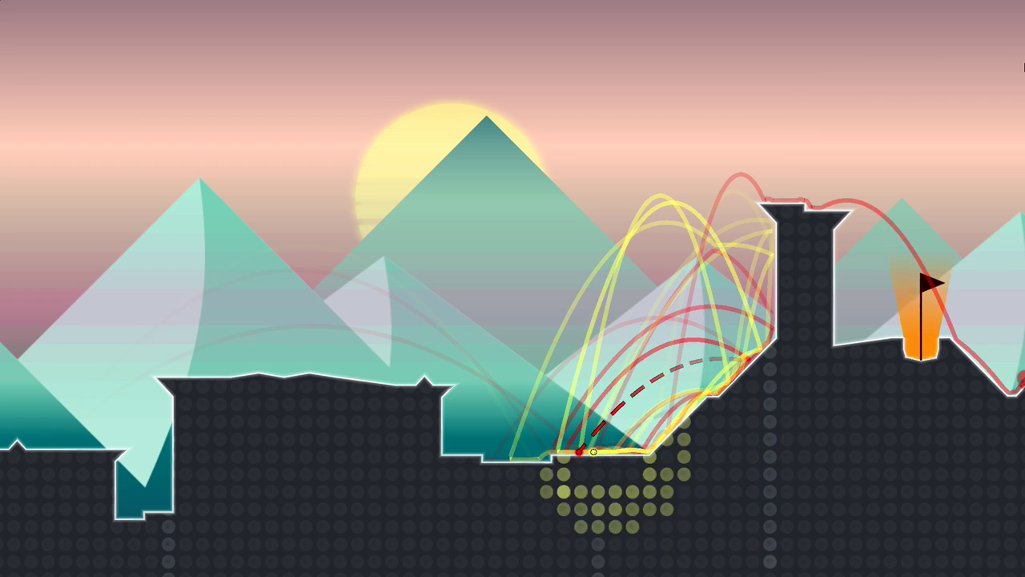
key(space)
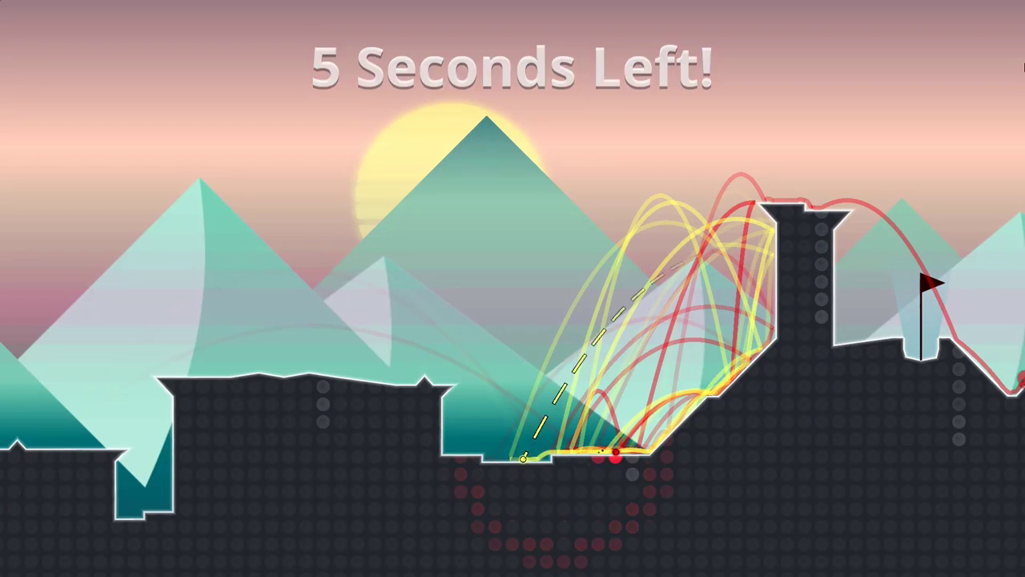
Fire the red ball up toward the tower with three seconds left.
click(654, 261)
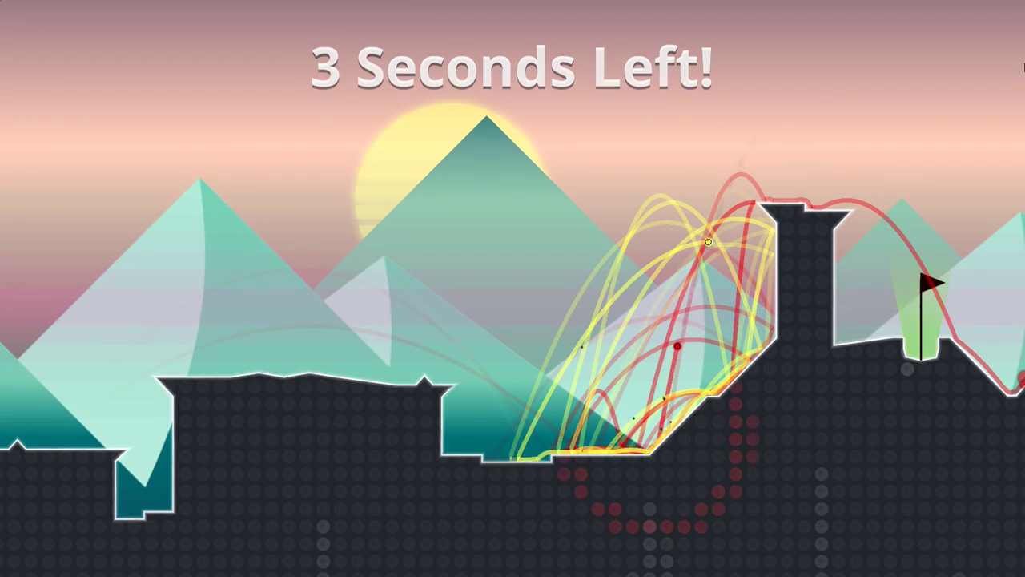